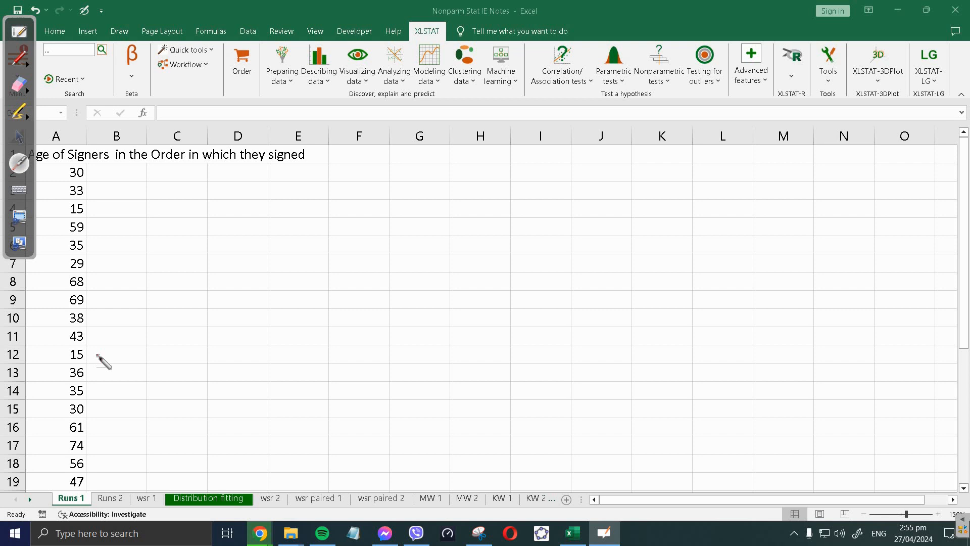
Step: Open XLSTAT's one-sample runs test and select the ages in A1:A31
{"action": "left_click", "coordinate": [121, 215]}
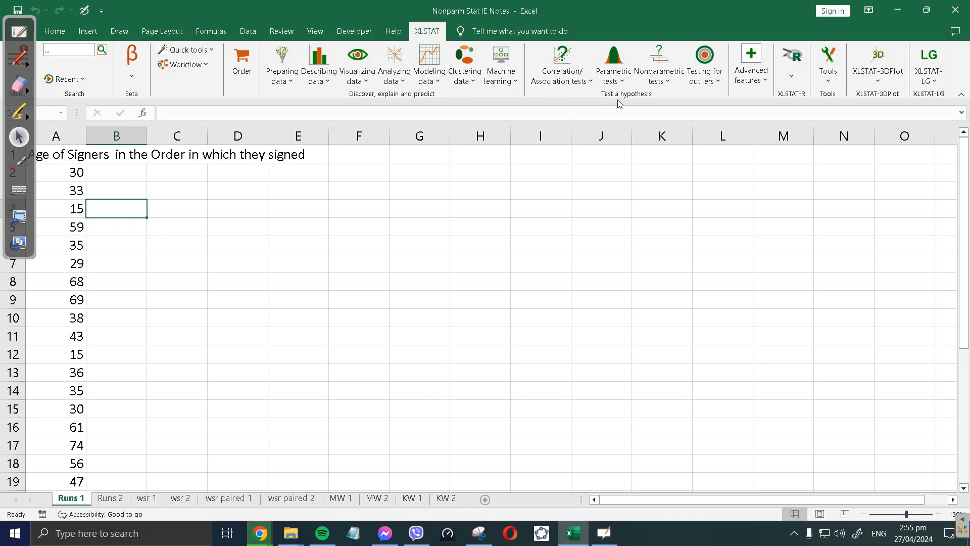
{"action": "left_click", "coordinate": [660, 76]}
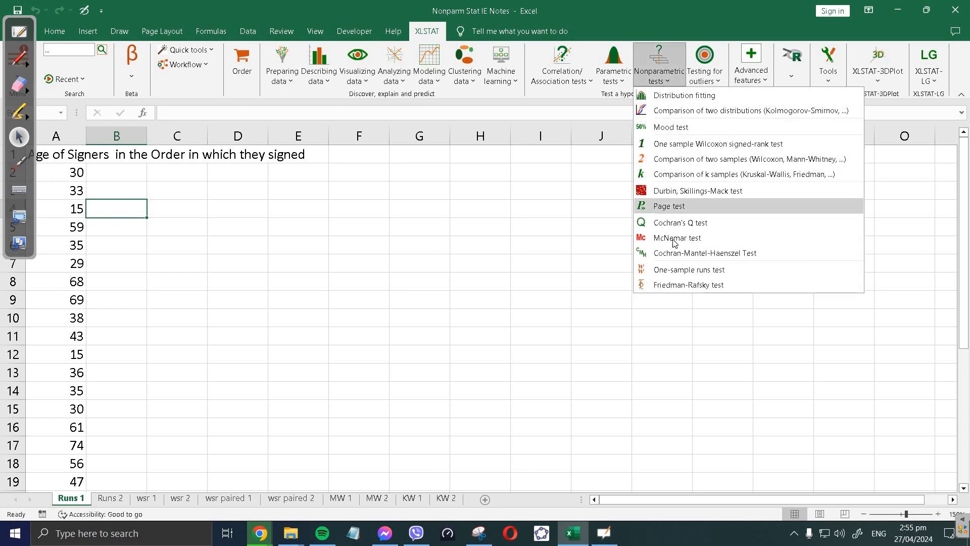
{"action": "left_click", "coordinate": [702, 276]}
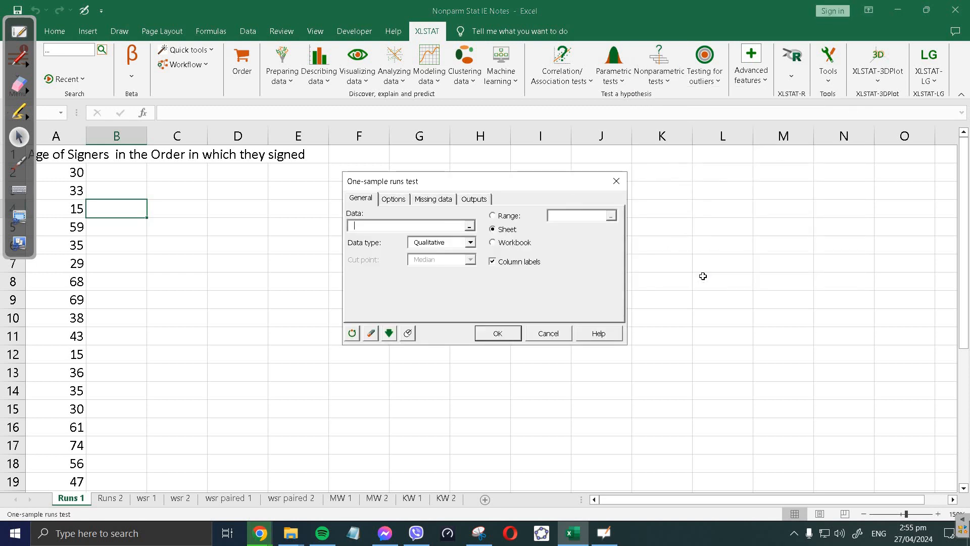
{"action": "left_click", "coordinate": [471, 227]}
{"action": "left_click_drag", "start_coordinate": [64, 155], "coordinate": [83, 357]}
{"action": "scroll", "coordinate": [362, 242], "scroll_direction": "up", "scroll_amount": 7}
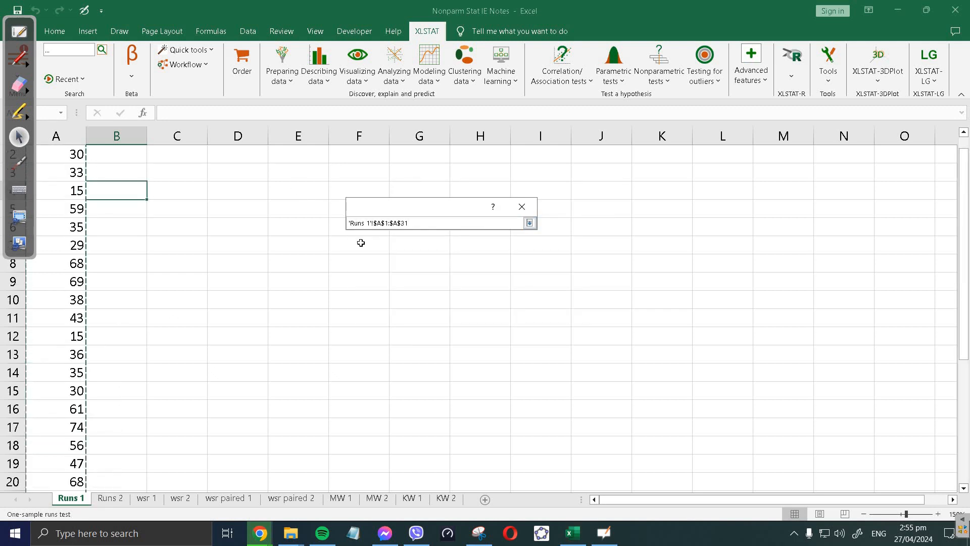
Step: Set the data type to Quantitative and keep Randomness as the alternative hypothesis
{"action": "left_click", "coordinate": [522, 206]}
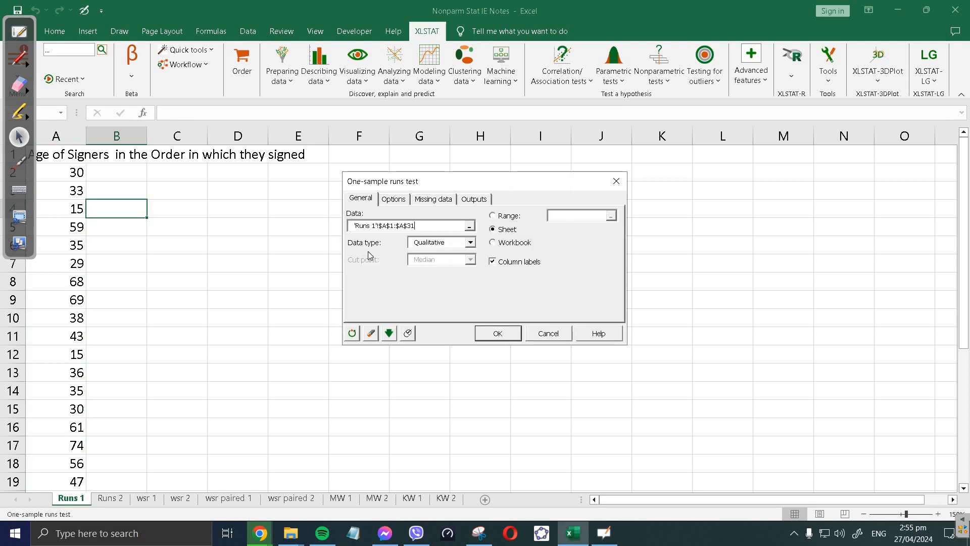
{"action": "left_click", "coordinate": [470, 243]}
{"action": "left_click", "coordinate": [439, 263]}
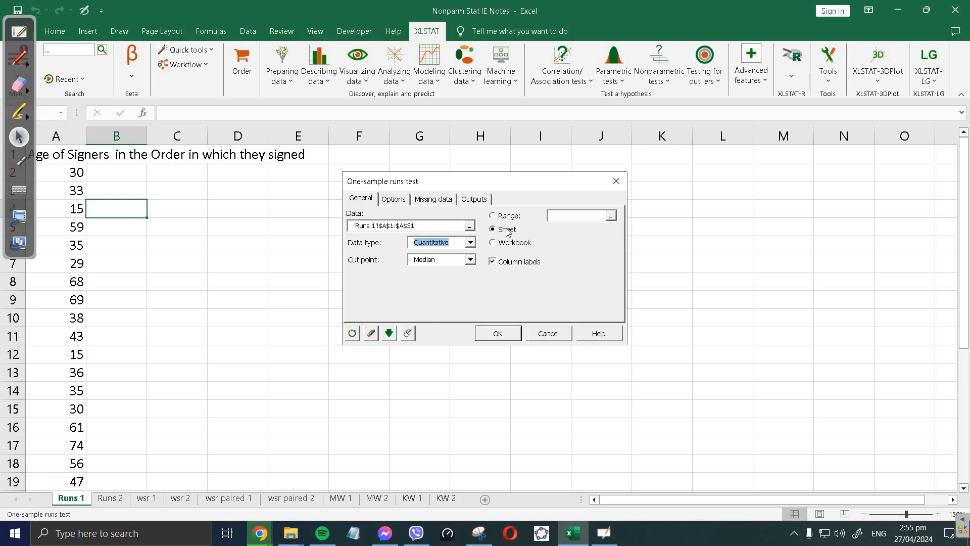
{"action": "left_click", "coordinate": [398, 200]}
{"action": "left_click", "coordinate": [400, 226]}
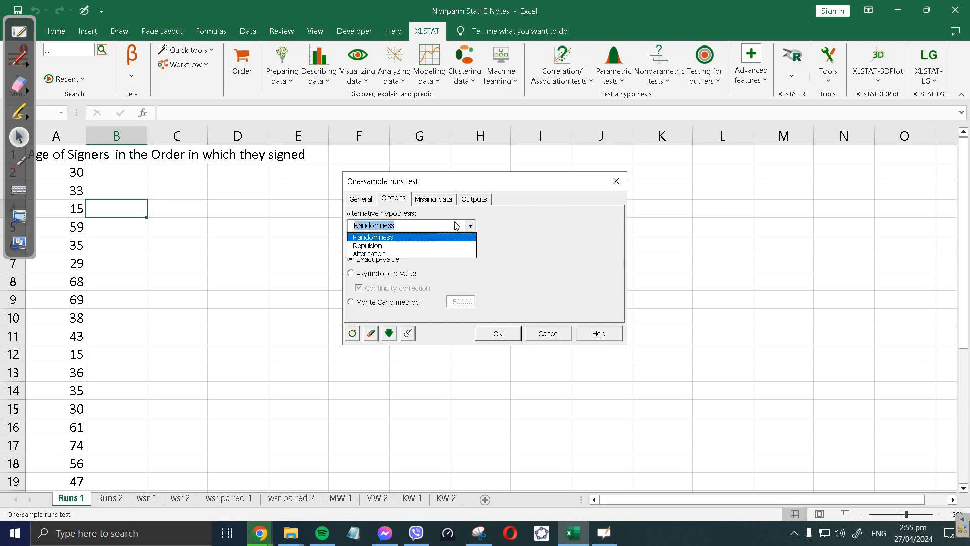
{"action": "left_click", "coordinate": [407, 226]}
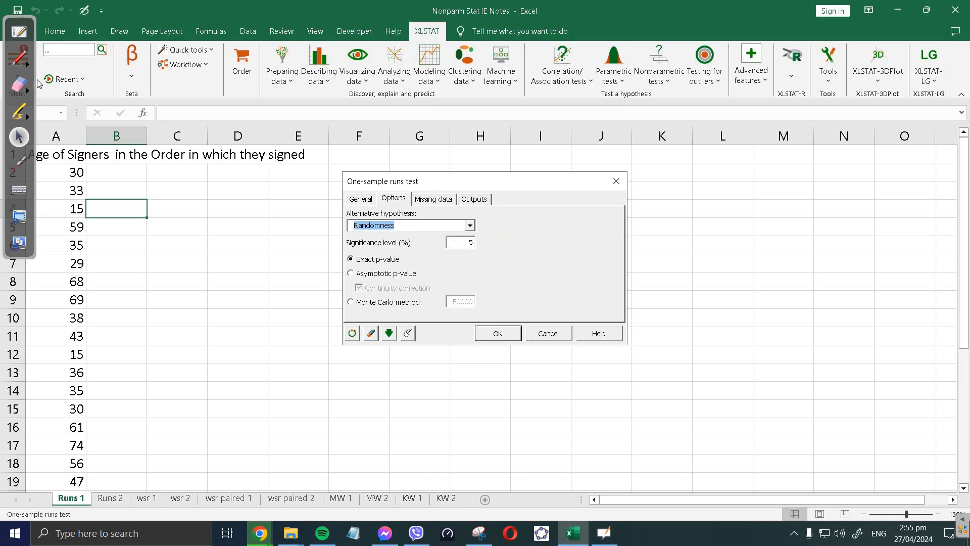
Step: Glance at the Runs Test slide and review the Missing data and Outputs settings
{"action": "left_click", "coordinate": [20, 38]}
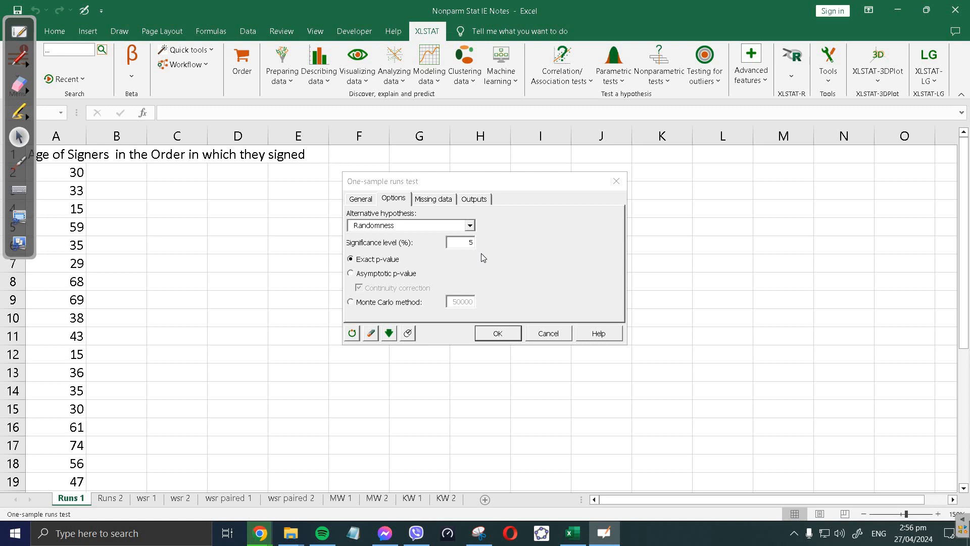
{"action": "left_click", "coordinate": [429, 201]}
{"action": "left_click", "coordinate": [460, 199]}
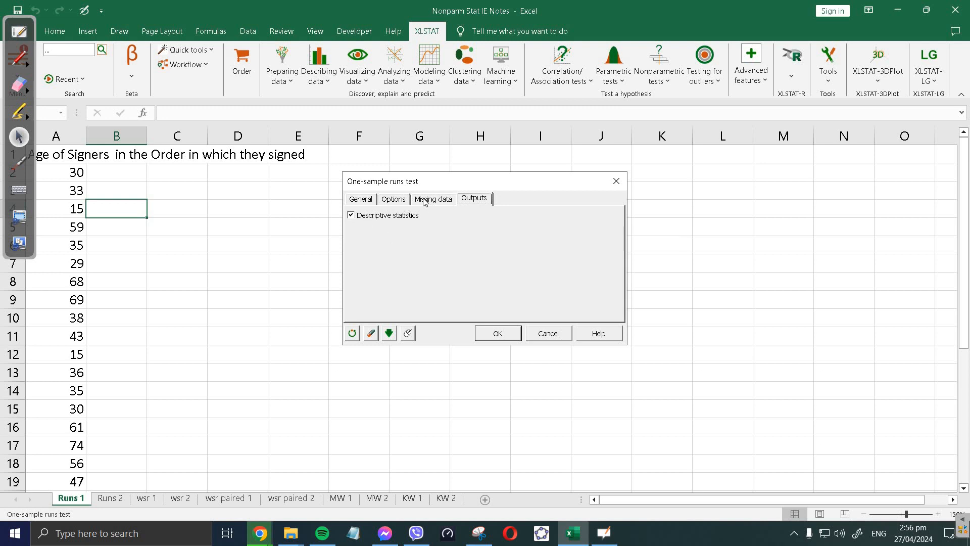
{"action": "left_click", "coordinate": [386, 202]}
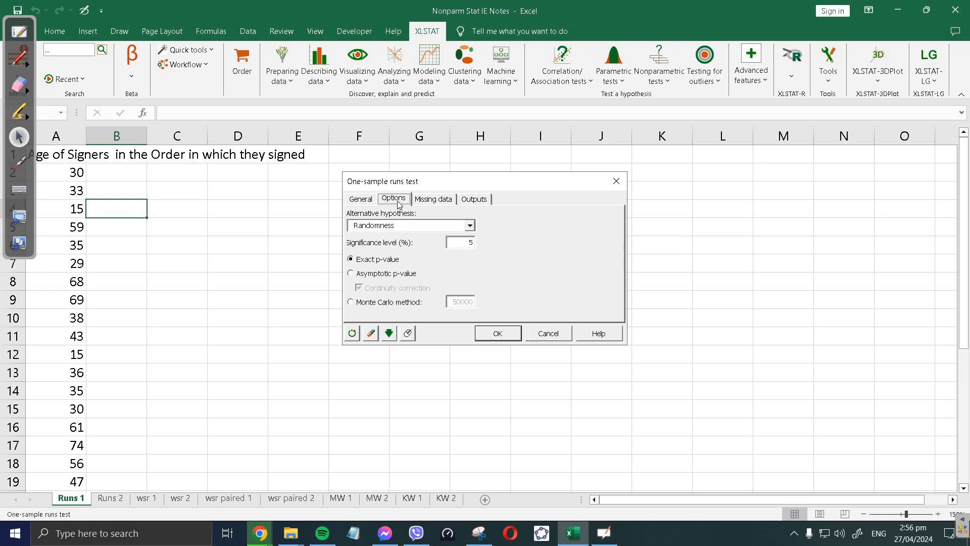
{"action": "left_click", "coordinate": [432, 201]}
{"action": "left_click", "coordinate": [357, 200]}
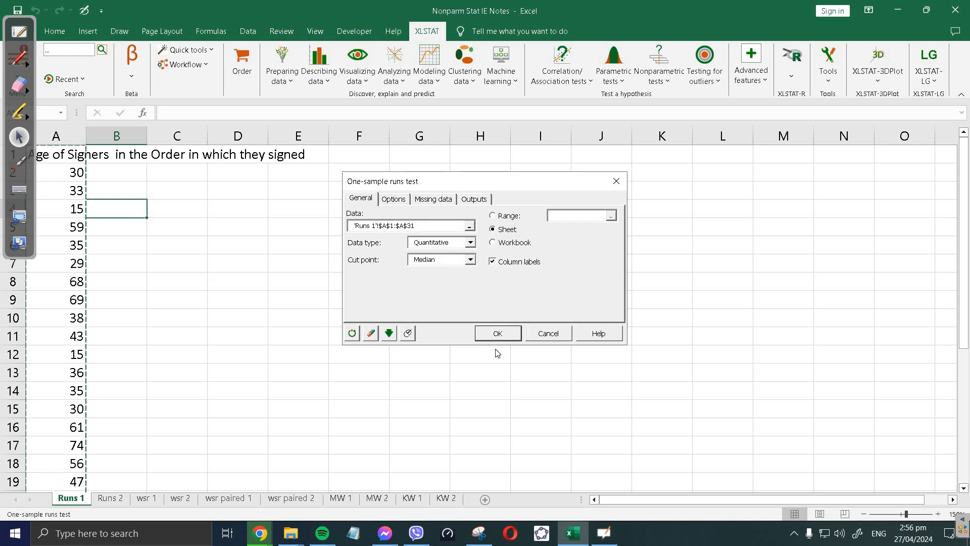
Step: Run the test, producing a results sheet with median 44, R = 10 and p-value 0.040
{"action": "left_click", "coordinate": [506, 337]}
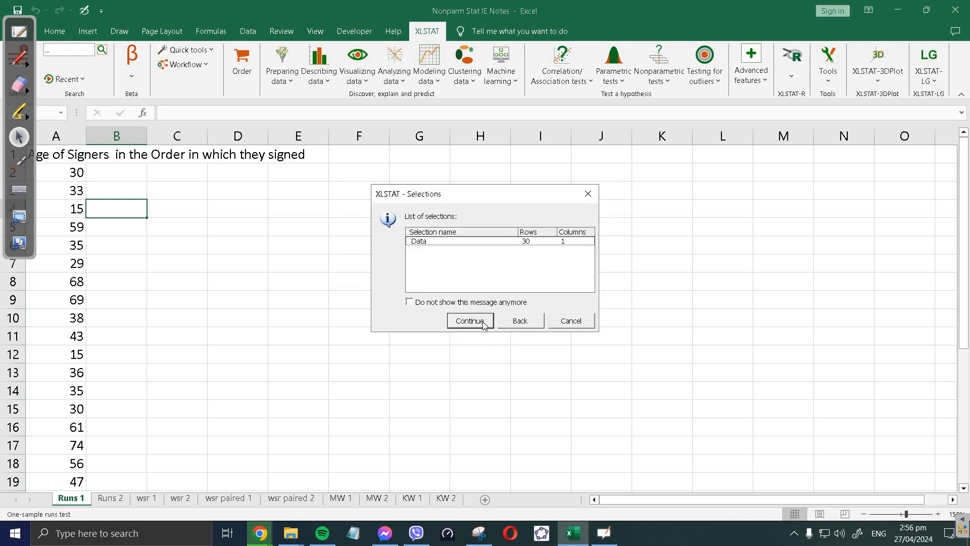
{"action": "left_click", "coordinate": [483, 323]}
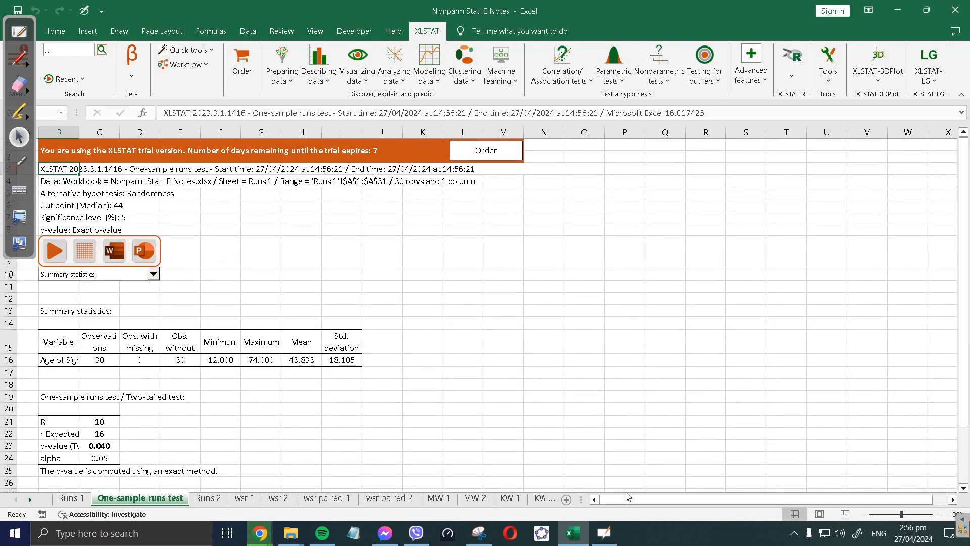
{"action": "left_click", "coordinate": [937, 513]}
{"action": "left_click", "coordinate": [937, 513]}
Step: Scroll the report, show the exact p-value 0.0397569790955915 in C23, and pick the annotation pen
{"action": "left_click", "coordinate": [936, 513]}
{"action": "left_click", "coordinate": [937, 514]}
{"action": "left_click", "coordinate": [937, 514]}
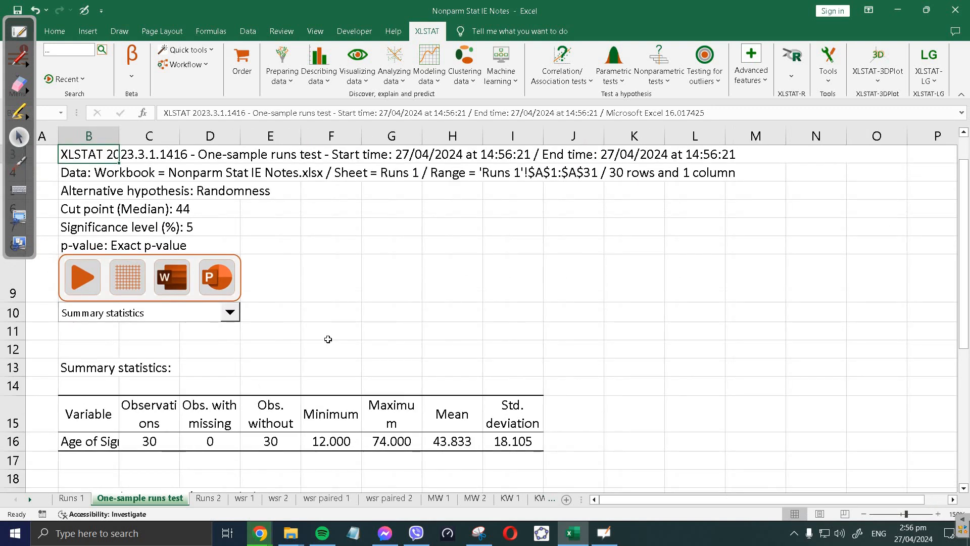
{"action": "scroll", "coordinate": [326, 339], "scroll_direction": "down", "scroll_amount": 4}
{"action": "scroll", "coordinate": [357, 342], "scroll_direction": "up", "scroll_amount": 4}
{"action": "scroll", "coordinate": [377, 334], "scroll_direction": "down", "scroll_amount": 4}
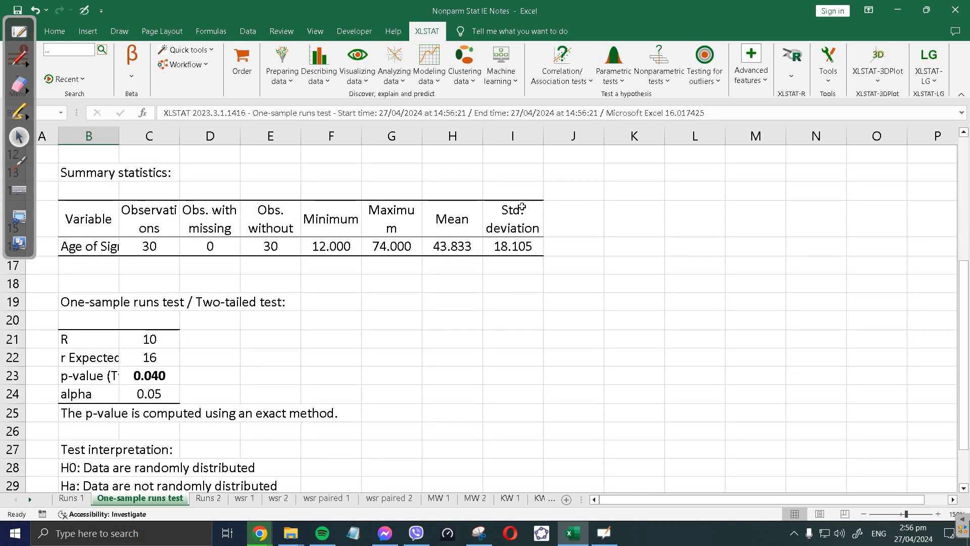
{"action": "scroll", "coordinate": [274, 301], "scroll_direction": "down", "scroll_amount": 2}
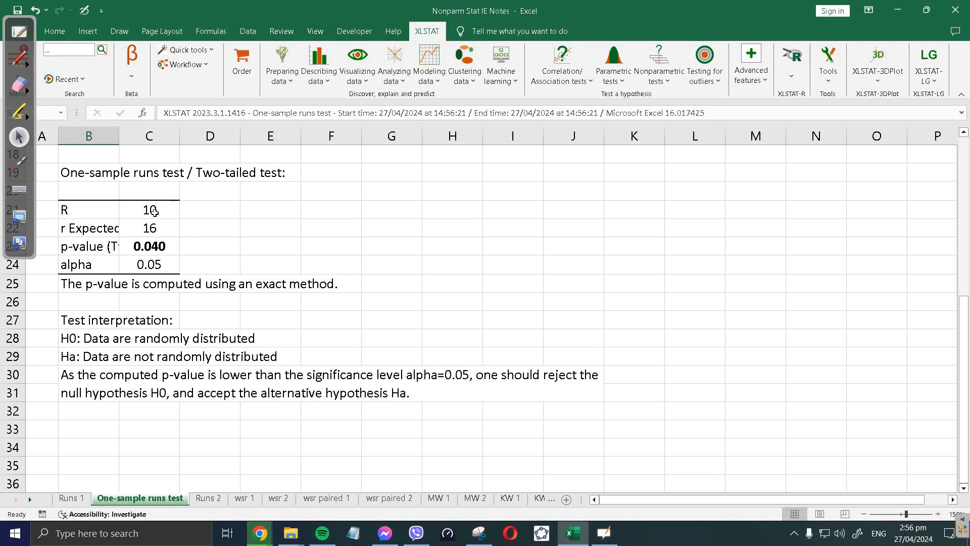
{"action": "scroll", "coordinate": [169, 222], "scroll_direction": "up", "scroll_amount": 5}
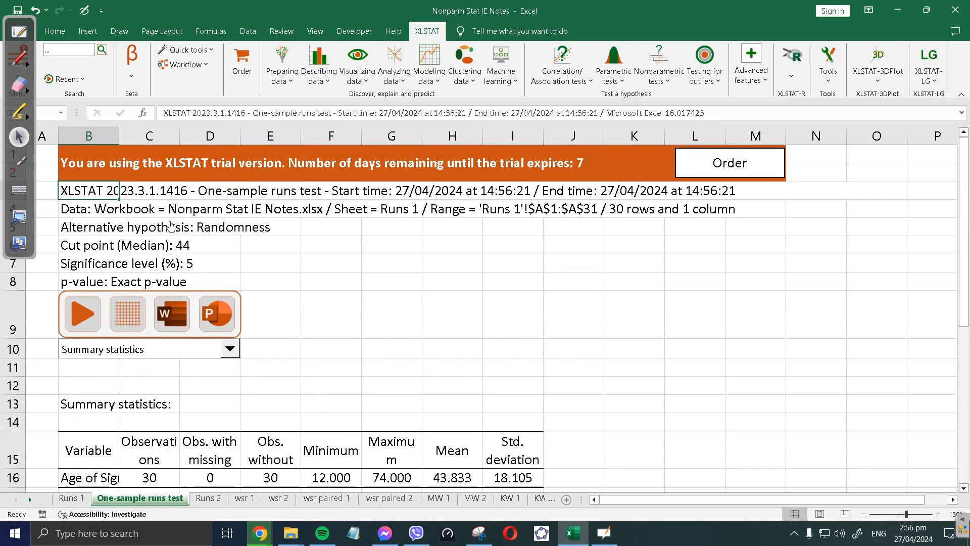
{"action": "scroll", "coordinate": [170, 226], "scroll_direction": "down", "scroll_amount": 6}
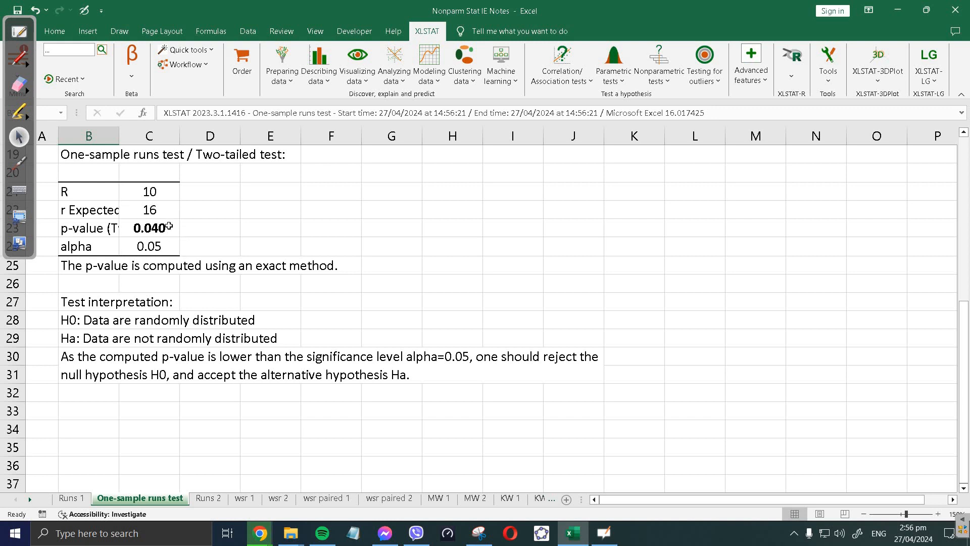
{"action": "left_click", "coordinate": [169, 226]}
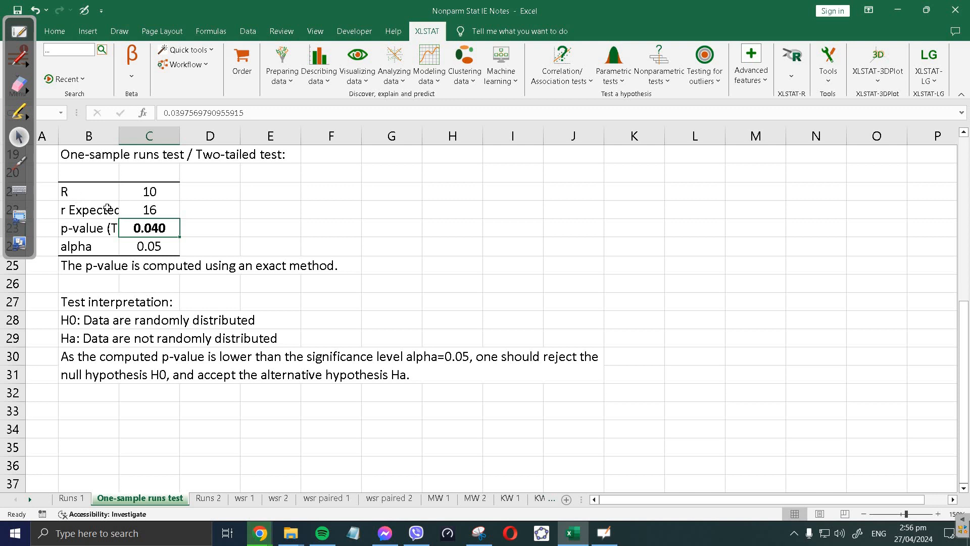
{"action": "left_click", "coordinate": [26, 63]}
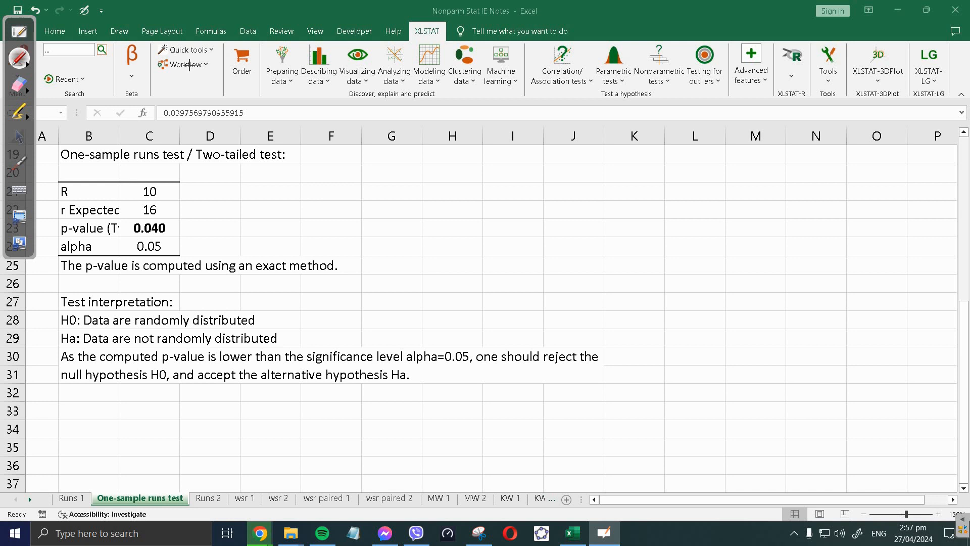
Step: Handwrite label (a) with H0: data is random
{"action": "mouse_move", "coordinate": [469, 163]}
{"action": "left_mouse_down"}
{"action": "mouse_move", "coordinate": [474, 181]}
{"action": "mouse_move", "coordinate": [467, 153]}
{"action": "mouse_move", "coordinate": [517, 191]}
{"action": "left_mouse_up"}
{"action": "mouse_move", "coordinate": [525, 156]}
{"action": "left_mouse_down"}
{"action": "mouse_move", "coordinate": [545, 175]}
{"action": "mouse_move", "coordinate": [530, 230]}
{"action": "left_mouse_up"}
{"action": "mouse_move", "coordinate": [523, 215]}
{"action": "left_mouse_down"}
{"action": "mouse_move", "coordinate": [546, 212]}
{"action": "mouse_move", "coordinate": [548, 227]}
{"action": "left_mouse_up"}
{"action": "left_click", "coordinate": [554, 204]}
{"action": "left_click", "coordinate": [554, 220]}
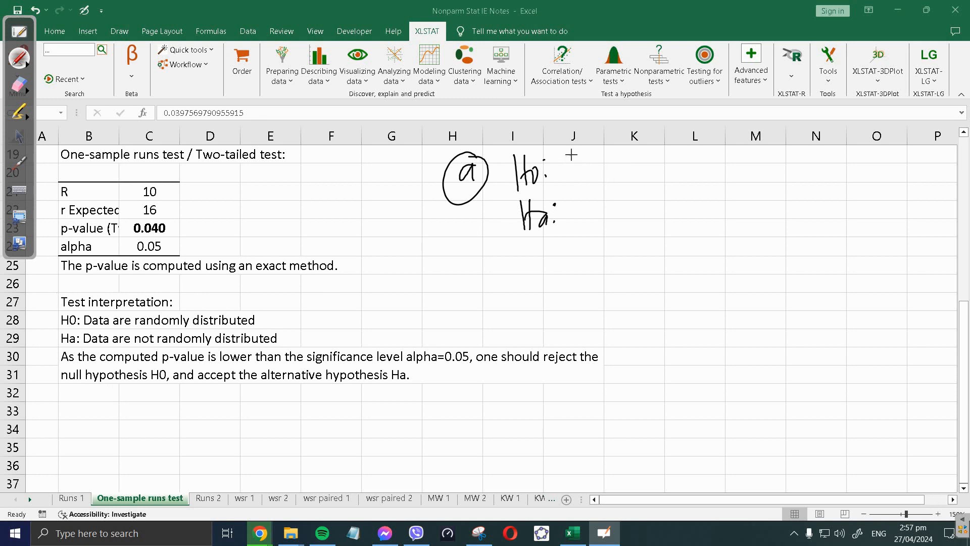
{"action": "left_click_drag", "start_coordinate": [570, 155], "coordinate": [567, 180]}
{"action": "mouse_move", "coordinate": [561, 158]}
{"action": "left_mouse_down"}
{"action": "mouse_move", "coordinate": [580, 152]}
{"action": "mouse_move", "coordinate": [592, 178]}
{"action": "mouse_move", "coordinate": [675, 184]}
{"action": "left_mouse_up"}
{"action": "mouse_move", "coordinate": [681, 172]}
{"action": "left_mouse_down"}
{"action": "mouse_move", "coordinate": [686, 183]}
{"action": "mouse_move", "coordinate": [737, 182]}
{"action": "left_mouse_up"}
{"action": "mouse_move", "coordinate": [750, 172]}
{"action": "left_mouse_down"}
{"action": "mouse_move", "coordinate": [753, 157]}
{"action": "mouse_move", "coordinate": [756, 177]}
{"action": "mouse_move", "coordinate": [774, 181]}
{"action": "left_mouse_up"}
Step: Handwrite the alternative Ha: data is not random
{"action": "left_click_drag", "start_coordinate": [574, 202], "coordinate": [573, 230]}
{"action": "mouse_move", "coordinate": [586, 197]}
{"action": "left_mouse_down"}
{"action": "mouse_move", "coordinate": [592, 223]}
{"action": "mouse_move", "coordinate": [619, 222]}
{"action": "left_mouse_up"}
{"action": "mouse_move", "coordinate": [630, 194]}
{"action": "left_mouse_down"}
{"action": "mouse_move", "coordinate": [631, 222]}
{"action": "mouse_move", "coordinate": [646, 222]}
{"action": "left_mouse_up"}
{"action": "left_click_drag", "start_coordinate": [646, 197], "coordinate": [651, 221]}
{"action": "left_click_drag", "start_coordinate": [708, 205], "coordinate": [737, 204]}
{"action": "mouse_move", "coordinate": [746, 203]}
{"action": "left_mouse_down"}
{"action": "mouse_move", "coordinate": [768, 220]}
{"action": "mouse_move", "coordinate": [811, 222]}
{"action": "left_mouse_up"}
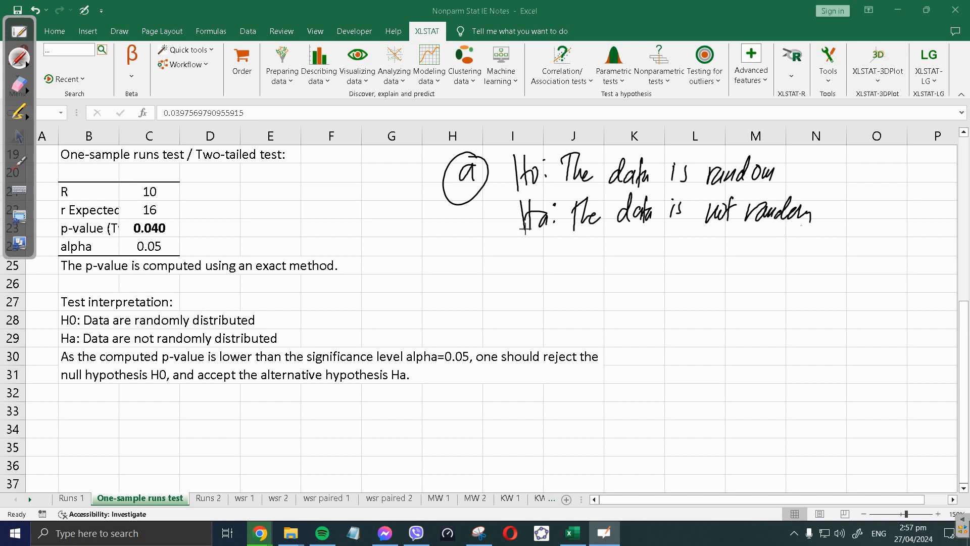
Step: Mark parts (b) and (c) by the test title and write (d) p = 0.040
{"action": "mouse_move", "coordinate": [180, 160]}
{"action": "left_mouse_down"}
{"action": "mouse_move", "coordinate": [181, 178]}
{"action": "mouse_move", "coordinate": [178, 159]}
{"action": "mouse_move", "coordinate": [213, 174]}
{"action": "left_mouse_up"}
{"action": "mouse_move", "coordinate": [229, 167]}
{"action": "left_mouse_down"}
{"action": "mouse_move", "coordinate": [222, 186]}
{"action": "mouse_move", "coordinate": [222, 157]}
{"action": "left_mouse_up"}
{"action": "mouse_move", "coordinate": [474, 273]}
{"action": "left_mouse_down"}
{"action": "mouse_move", "coordinate": [475, 297]}
{"action": "mouse_move", "coordinate": [470, 257]}
{"action": "left_mouse_up"}
{"action": "mouse_move", "coordinate": [473, 245]}
{"action": "left_mouse_down"}
{"action": "mouse_move", "coordinate": [493, 265]}
{"action": "mouse_move", "coordinate": [489, 247]}
{"action": "mouse_move", "coordinate": [524, 305]}
{"action": "left_mouse_up"}
{"action": "mouse_move", "coordinate": [523, 265]}
{"action": "left_mouse_down"}
{"action": "mouse_move", "coordinate": [526, 278]}
{"action": "mouse_move", "coordinate": [595, 264]}
{"action": "left_mouse_up"}
{"action": "left_click", "coordinate": [583, 277]}
{"action": "mouse_move", "coordinate": [606, 264]}
{"action": "left_mouse_down"}
{"action": "mouse_move", "coordinate": [614, 287]}
{"action": "mouse_move", "coordinate": [638, 263]}
{"action": "mouse_move", "coordinate": [626, 279]}
{"action": "left_mouse_up"}
Step: Write p = 0.040 < α = 0.05 and the decision to reject H0
{"action": "left_click_drag", "start_coordinate": [712, 263], "coordinate": [712, 282]}
{"action": "left_click_drag", "start_coordinate": [720, 268], "coordinate": [723, 276]}
{"action": "mouse_move", "coordinate": [745, 258]}
{"action": "left_mouse_down"}
{"action": "mouse_move", "coordinate": [762, 260]}
{"action": "mouse_move", "coordinate": [765, 276]}
{"action": "left_mouse_up"}
{"action": "left_click", "coordinate": [751, 276]}
{"action": "left_click_drag", "start_coordinate": [673, 259], "coordinate": [677, 286]}
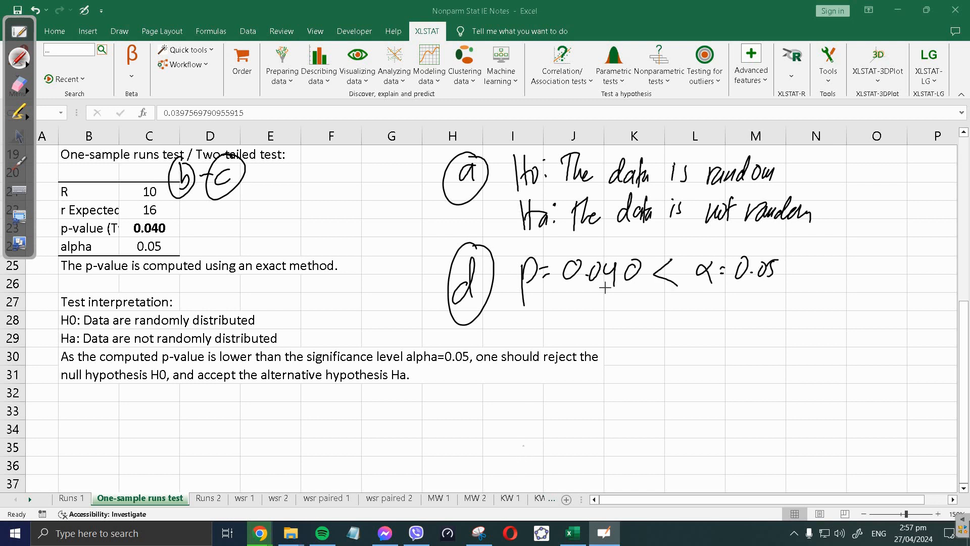
{"action": "mouse_move", "coordinate": [567, 297]}
{"action": "left_mouse_down"}
{"action": "mouse_move", "coordinate": [607, 316]}
{"action": "mouse_move", "coordinate": [654, 315]}
{"action": "mouse_move", "coordinate": [681, 292]}
{"action": "mouse_move", "coordinate": [696, 320]}
{"action": "mouse_move", "coordinate": [715, 306]}
{"action": "left_mouse_up"}
{"action": "left_click", "coordinate": [622, 303]}
Step: Begin the handwritten conclusion sentence, then pick the eraser
{"action": "mouse_move", "coordinate": [628, 337]}
{"action": "left_mouse_down"}
{"action": "mouse_move", "coordinate": [627, 356]}
{"action": "mouse_move", "coordinate": [667, 363]}
{"action": "mouse_move", "coordinate": [731, 342]}
{"action": "left_mouse_up"}
{"action": "mouse_move", "coordinate": [723, 344]}
{"action": "left_mouse_down"}
{"action": "mouse_move", "coordinate": [717, 367]}
{"action": "mouse_move", "coordinate": [744, 361]}
{"action": "mouse_move", "coordinate": [769, 335]}
{"action": "left_mouse_up"}
{"action": "left_click_drag", "start_coordinate": [769, 336], "coordinate": [770, 362]}
{"action": "left_click_drag", "start_coordinate": [776, 352], "coordinate": [778, 363]}
{"action": "left_click_drag", "start_coordinate": [792, 335], "coordinate": [783, 366]}
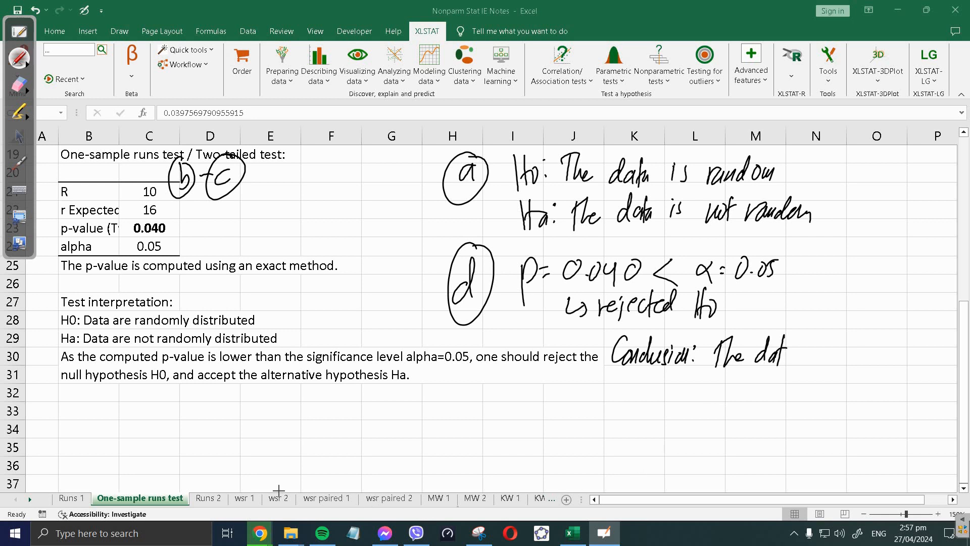
{"action": "left_click", "coordinate": [19, 84]}
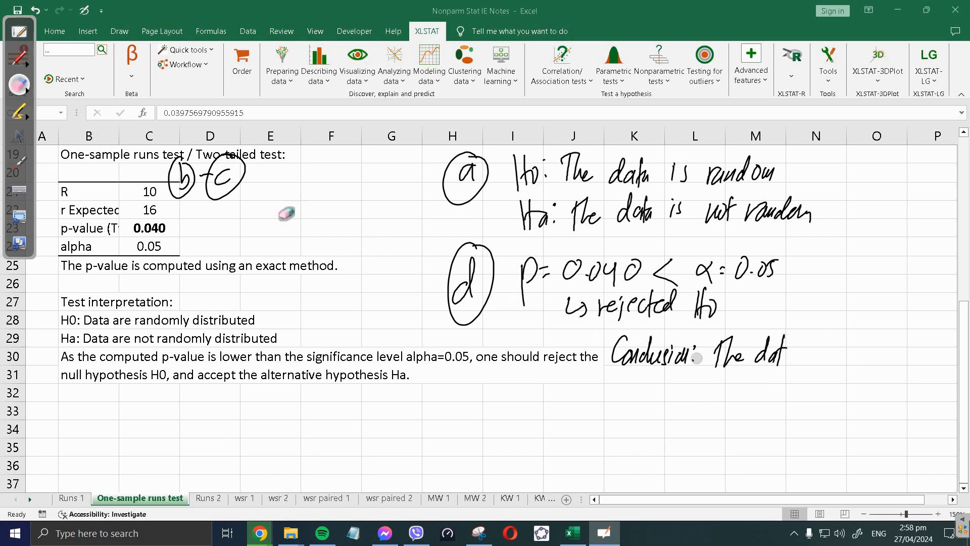
Step: Erase the unfinished conclusion words and return to the pen
{"action": "left_click", "coordinate": [21, 57]}
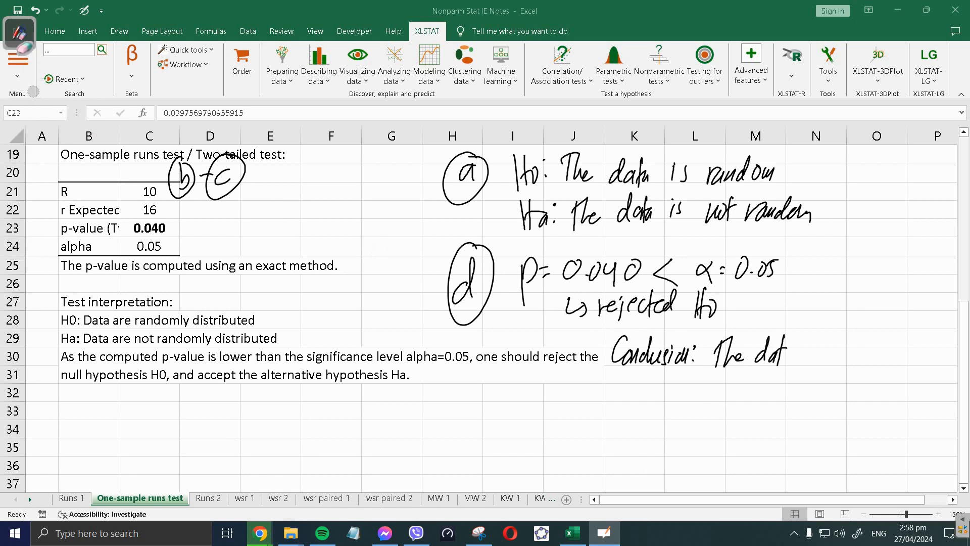
{"action": "left_click", "coordinate": [19, 33]}
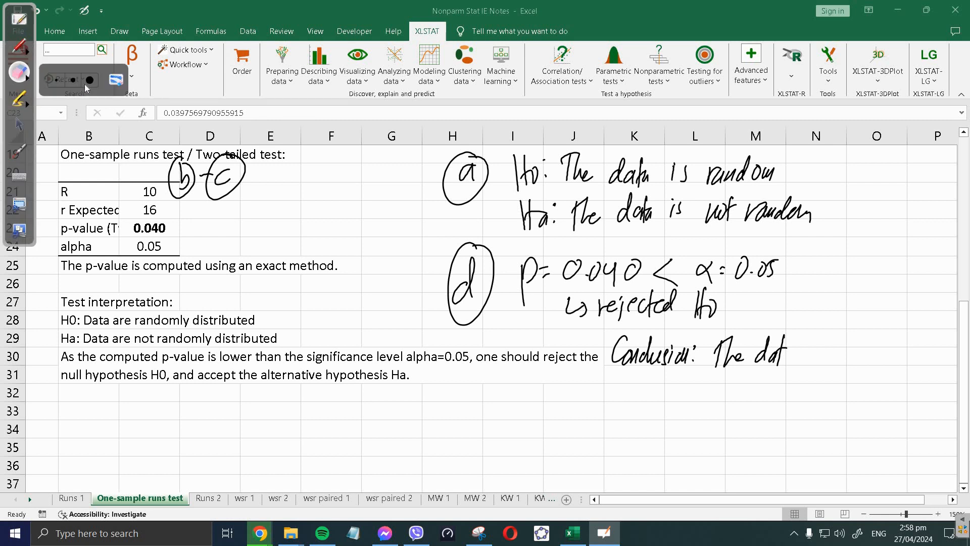
{"action": "mouse_move", "coordinate": [753, 362]}
{"action": "left_mouse_down"}
{"action": "mouse_move", "coordinate": [781, 352]}
{"action": "mouse_move", "coordinate": [734, 339]}
{"action": "mouse_move", "coordinate": [780, 359]}
{"action": "left_mouse_up"}
{"action": "left_click", "coordinate": [19, 45]}
Step: Handwrite 'There is sufficient evidence to reject Ho'
{"action": "mouse_move", "coordinate": [718, 333]}
{"action": "left_mouse_down"}
{"action": "mouse_move", "coordinate": [717, 363]}
{"action": "mouse_move", "coordinate": [733, 332]}
{"action": "mouse_move", "coordinate": [761, 359]}
{"action": "mouse_move", "coordinate": [824, 355]}
{"action": "mouse_move", "coordinate": [828, 371]}
{"action": "mouse_move", "coordinate": [849, 350]}
{"action": "mouse_move", "coordinate": [835, 367]}
{"action": "left_mouse_up"}
{"action": "mouse_move", "coordinate": [854, 349]}
{"action": "left_mouse_down"}
{"action": "mouse_move", "coordinate": [855, 363]}
{"action": "mouse_move", "coordinate": [887, 365]}
{"action": "left_mouse_up"}
{"action": "left_click_drag", "start_coordinate": [882, 349], "coordinate": [899, 346]}
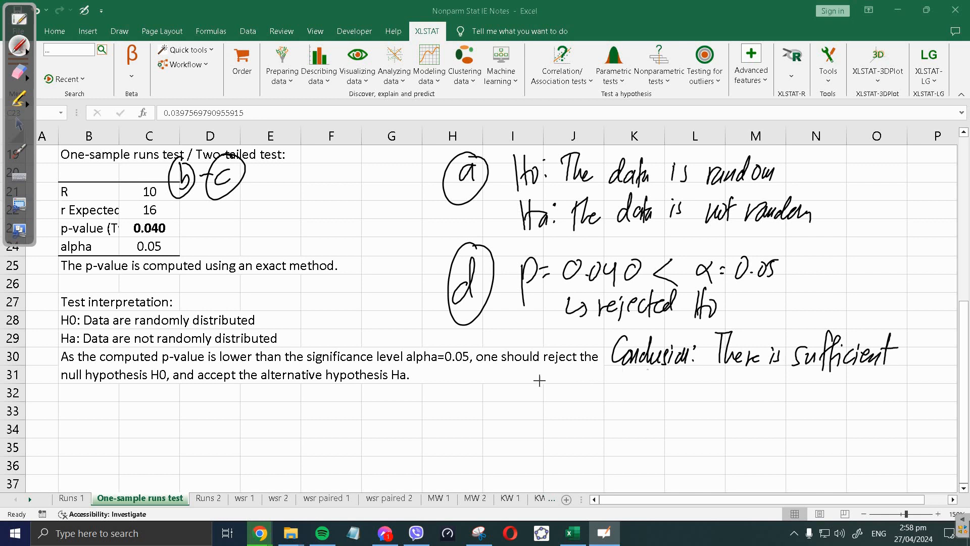
{"action": "mouse_move", "coordinate": [531, 386]}
{"action": "left_mouse_down"}
{"action": "mouse_move", "coordinate": [634, 382]}
{"action": "mouse_move", "coordinate": [618, 390]}
{"action": "mouse_move", "coordinate": [633, 404]}
{"action": "left_mouse_up"}
{"action": "left_click_drag", "start_coordinate": [637, 395], "coordinate": [677, 399]}
{"action": "mouse_move", "coordinate": [685, 387]}
{"action": "left_mouse_down"}
{"action": "mouse_move", "coordinate": [679, 411]}
{"action": "mouse_move", "coordinate": [700, 391]}
{"action": "left_mouse_up"}
{"action": "left_click_drag", "start_coordinate": [709, 389], "coordinate": [711, 404]}
{"action": "left_click_drag", "start_coordinate": [705, 385], "coordinate": [747, 402]}
{"action": "left_click_drag", "start_coordinate": [758, 389], "coordinate": [758, 398]}
{"action": "mouse_move", "coordinate": [762, 399]}
{"action": "left_mouse_down"}
{"action": "mouse_move", "coordinate": [839, 384]}
{"action": "mouse_move", "coordinate": [821, 409]}
{"action": "mouse_move", "coordinate": [833, 407]}
{"action": "mouse_move", "coordinate": [842, 386]}
{"action": "left_mouse_up"}
Step: Finish the conclusion with 'thus, the data is not random'
{"action": "left_click_drag", "start_coordinate": [845, 380], "coordinate": [862, 399]}
{"action": "mouse_move", "coordinate": [569, 427]}
{"action": "left_mouse_down"}
{"action": "mouse_move", "coordinate": [613, 436]}
{"action": "mouse_move", "coordinate": [668, 423]}
{"action": "mouse_move", "coordinate": [674, 435]}
{"action": "left_mouse_up"}
{"action": "mouse_move", "coordinate": [680, 410]}
{"action": "left_mouse_down"}
{"action": "mouse_move", "coordinate": [677, 437]}
{"action": "mouse_move", "coordinate": [689, 424]}
{"action": "mouse_move", "coordinate": [701, 442]}
{"action": "left_mouse_up"}
{"action": "mouse_move", "coordinate": [709, 428]}
{"action": "left_mouse_down"}
{"action": "mouse_move", "coordinate": [747, 437]}
{"action": "mouse_move", "coordinate": [767, 430]}
{"action": "left_mouse_up"}
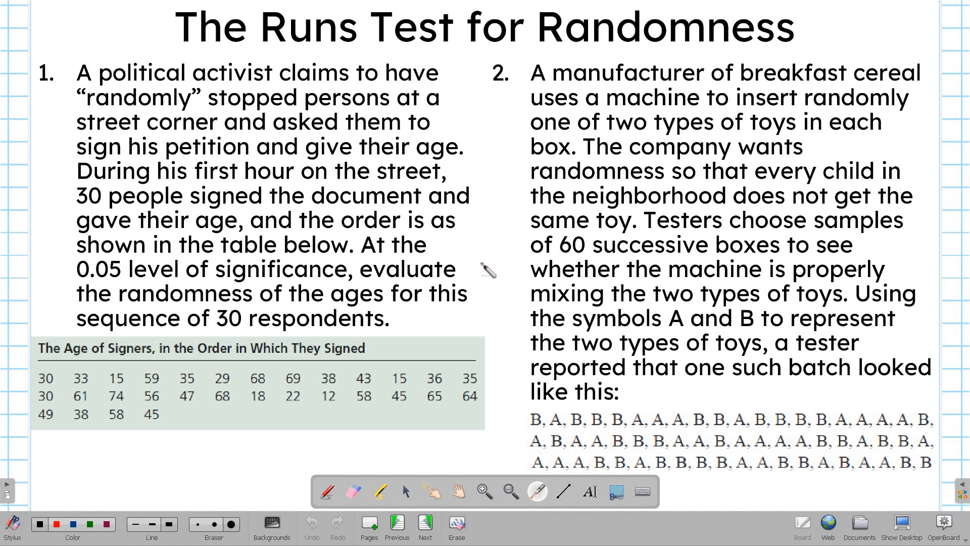
Step: Point out problem 2 and handwrite α = 0.05 beside its A/B toy sequence
{"action": "left_click_drag", "start_coordinate": [663, 404], "coordinate": [634, 143]}
{"action": "left_click", "coordinate": [326, 492]}
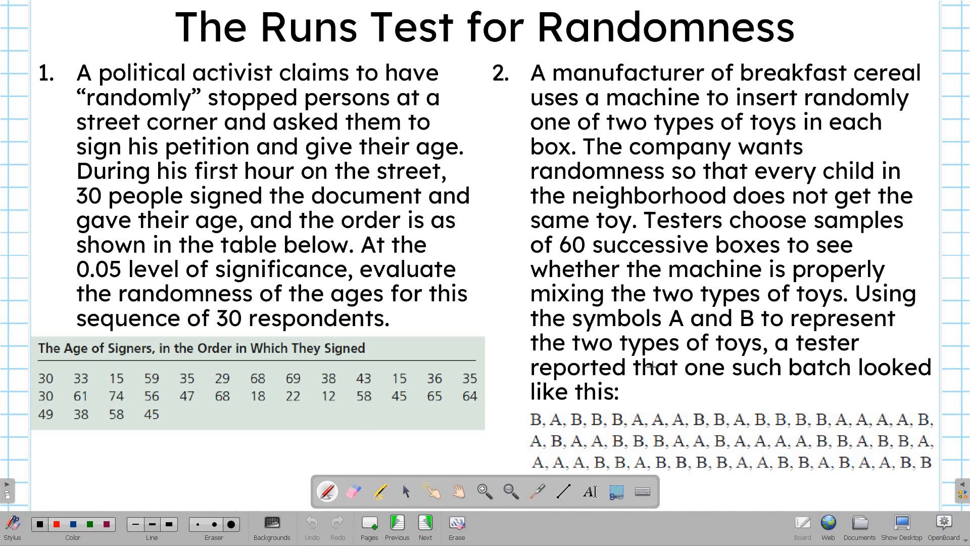
{"action": "left_click_drag", "start_coordinate": [657, 383], "coordinate": [660, 394]}
{"action": "left_click_drag", "start_coordinate": [666, 385], "coordinate": [675, 390]}
{"action": "mouse_move", "coordinate": [693, 382]}
{"action": "left_mouse_down"}
{"action": "mouse_move", "coordinate": [686, 392]}
{"action": "mouse_move", "coordinate": [694, 382]}
{"action": "left_mouse_up"}
{"action": "left_click_drag", "start_coordinate": [703, 389], "coordinate": [703, 390]}
{"action": "mouse_move", "coordinate": [718, 380]}
{"action": "left_mouse_down"}
{"action": "mouse_move", "coordinate": [712, 389]}
{"action": "mouse_move", "coordinate": [718, 380]}
{"action": "left_mouse_up"}
{"action": "mouse_move", "coordinate": [729, 380]}
{"action": "left_mouse_down"}
{"action": "mouse_move", "coordinate": [725, 398]}
{"action": "mouse_move", "coordinate": [739, 378]}
{"action": "left_mouse_up"}
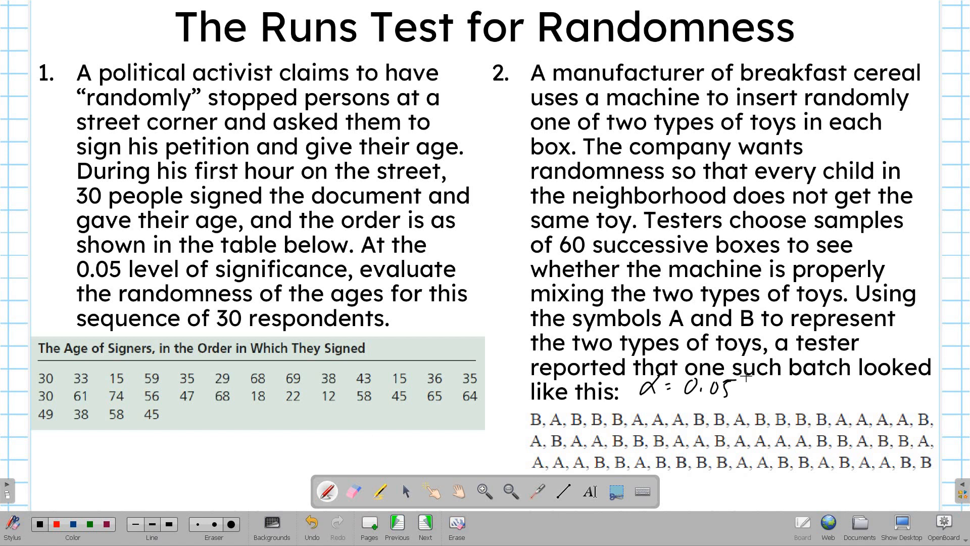